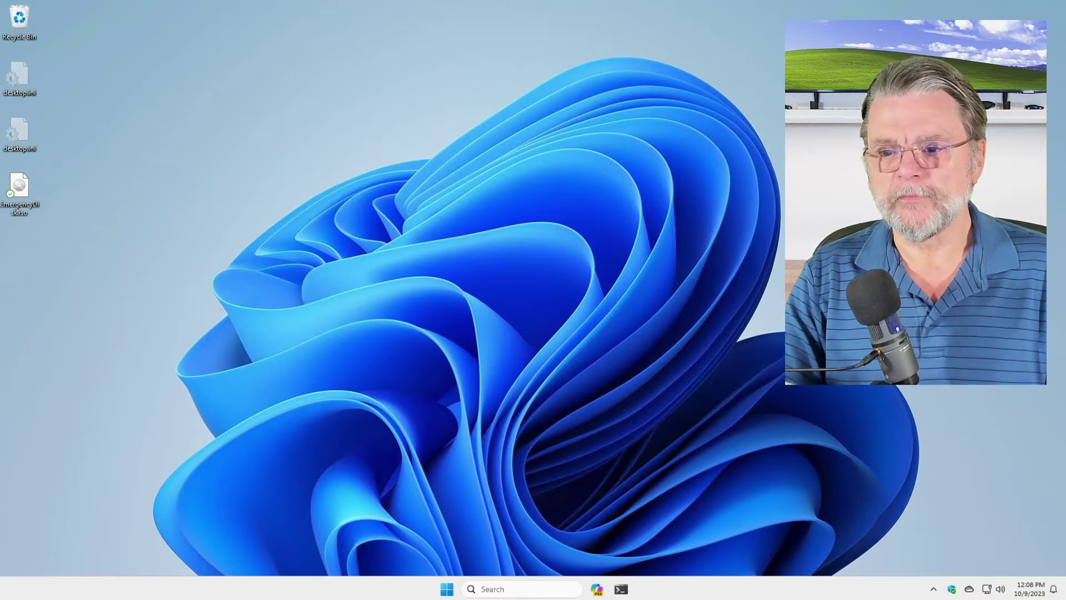
- Restart Windows 11 from the Start button's power menu to boot the emergency disk
right_click(448, 590)
mouse_move(436, 539)
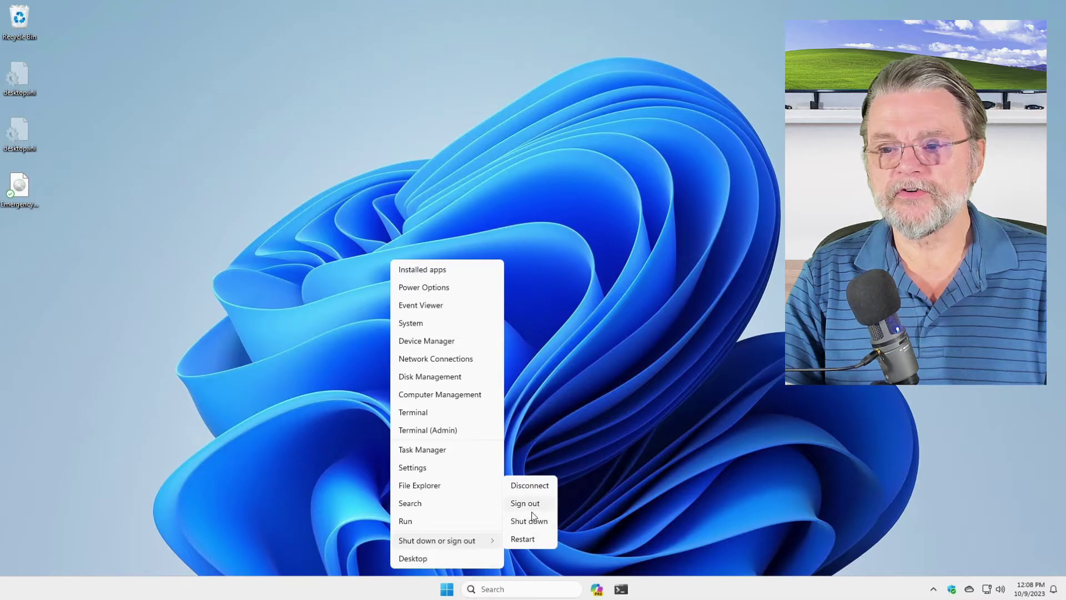
click(533, 538)
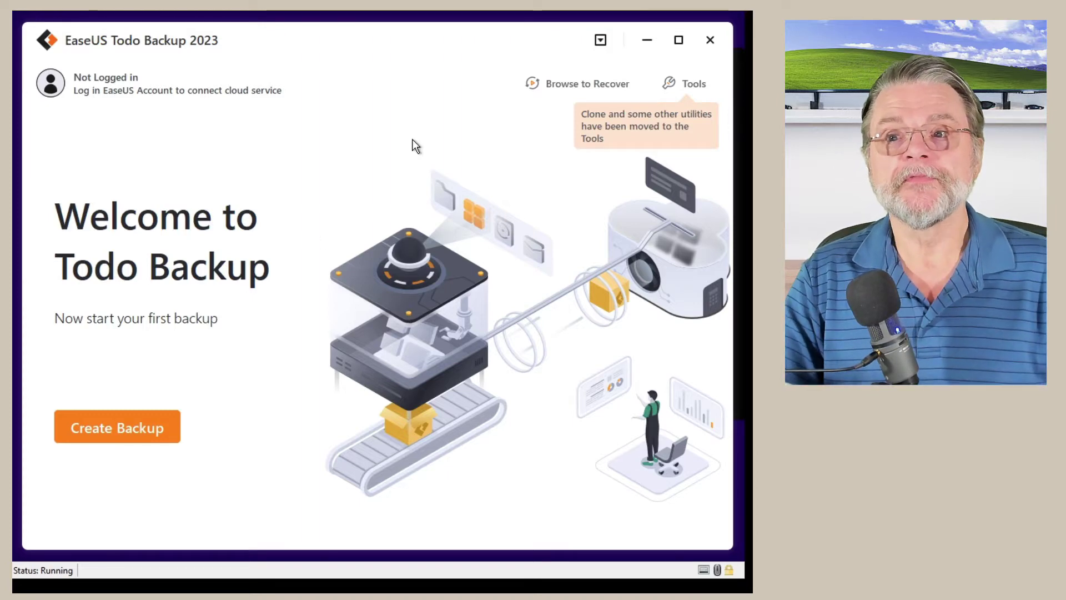
- Browse the local drive to FauxUSB (E:) > My Backups > Disk 0 and select Disk 0_20231009_Full_v1.pbd
click(568, 84)
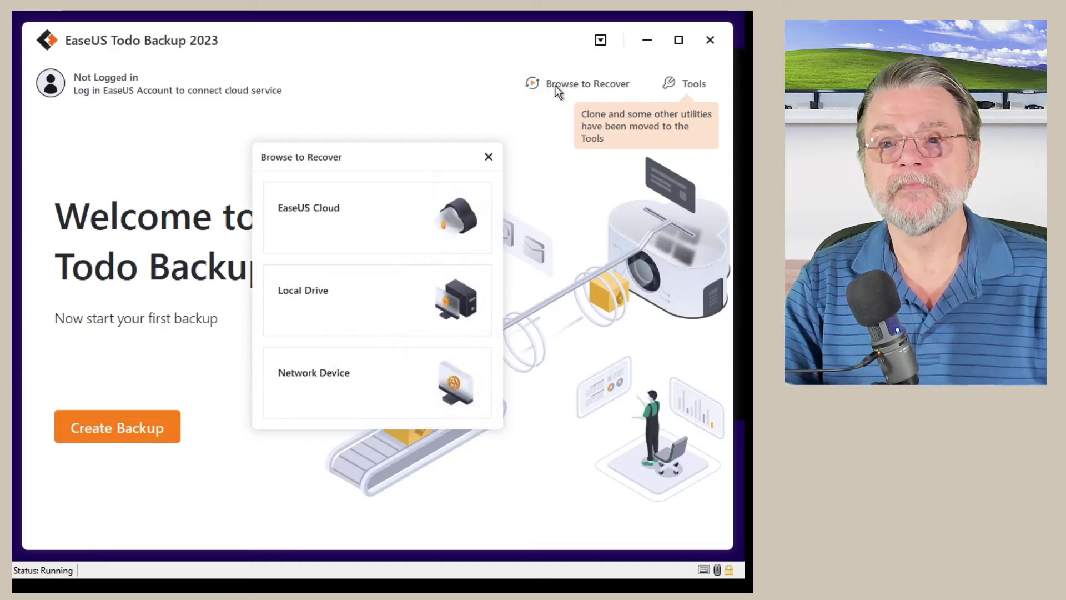
click(360, 313)
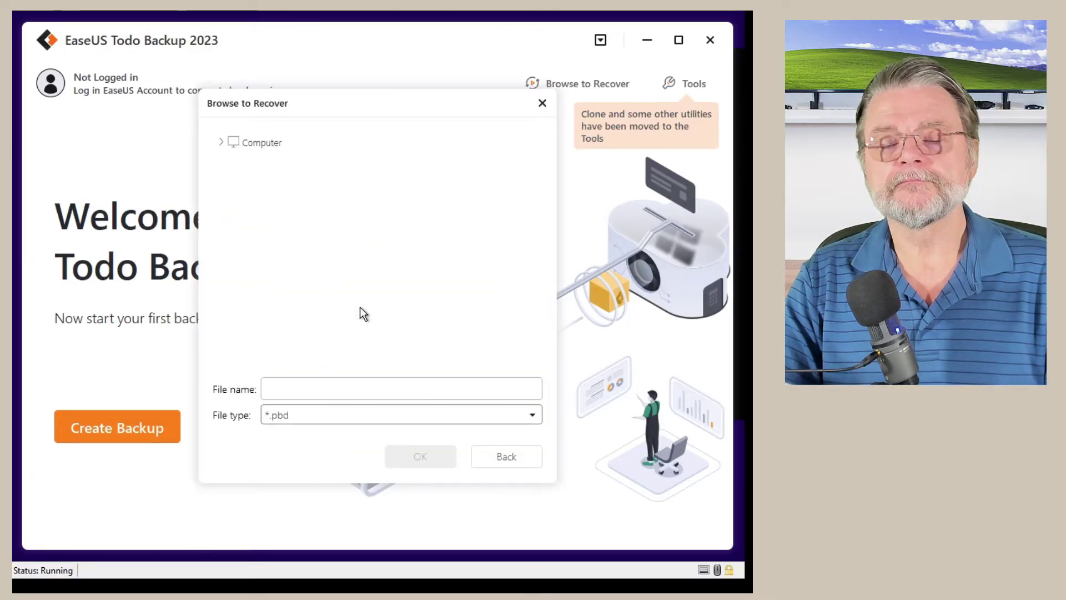
click(220, 142)
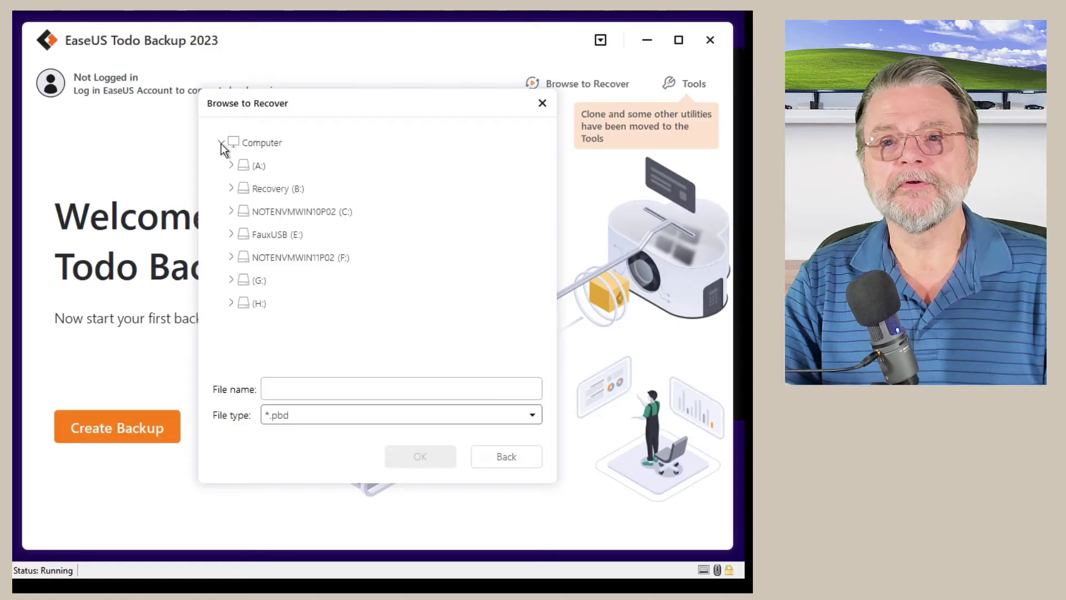
click(231, 234)
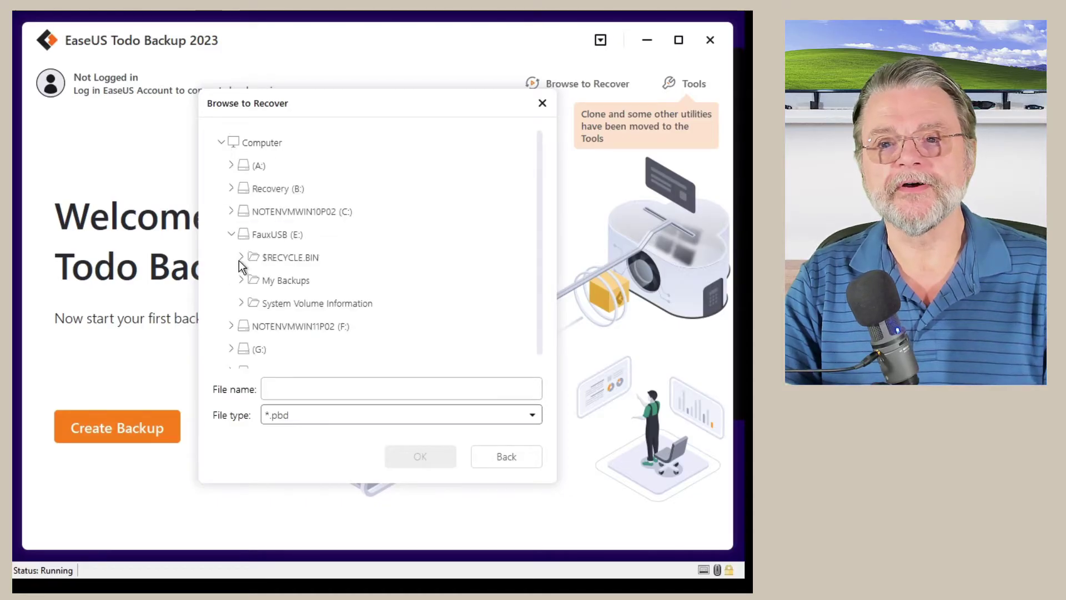
click(242, 281)
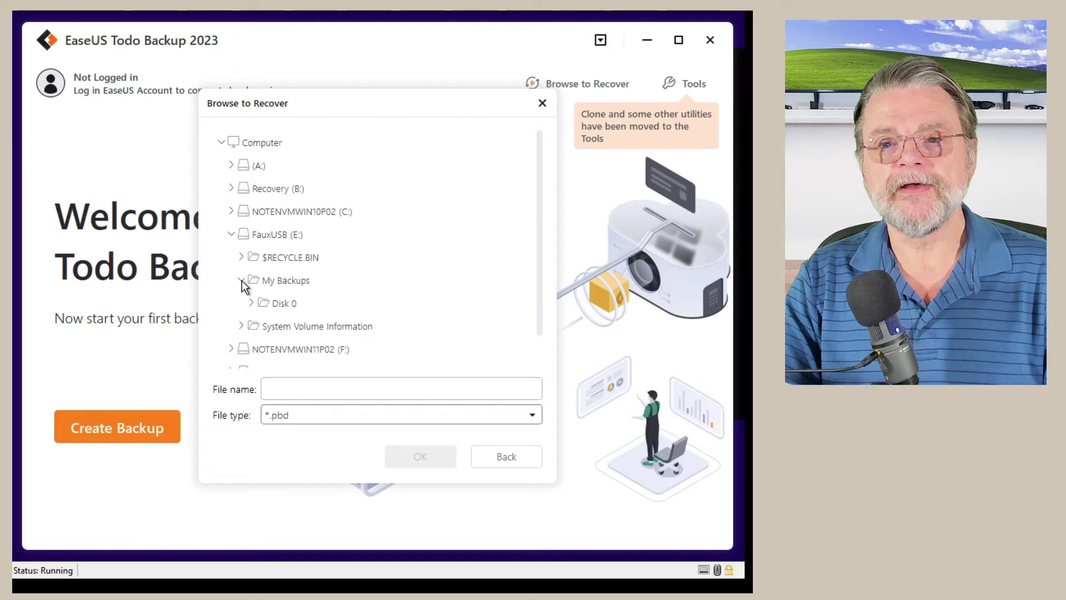
click(280, 304)
click(259, 304)
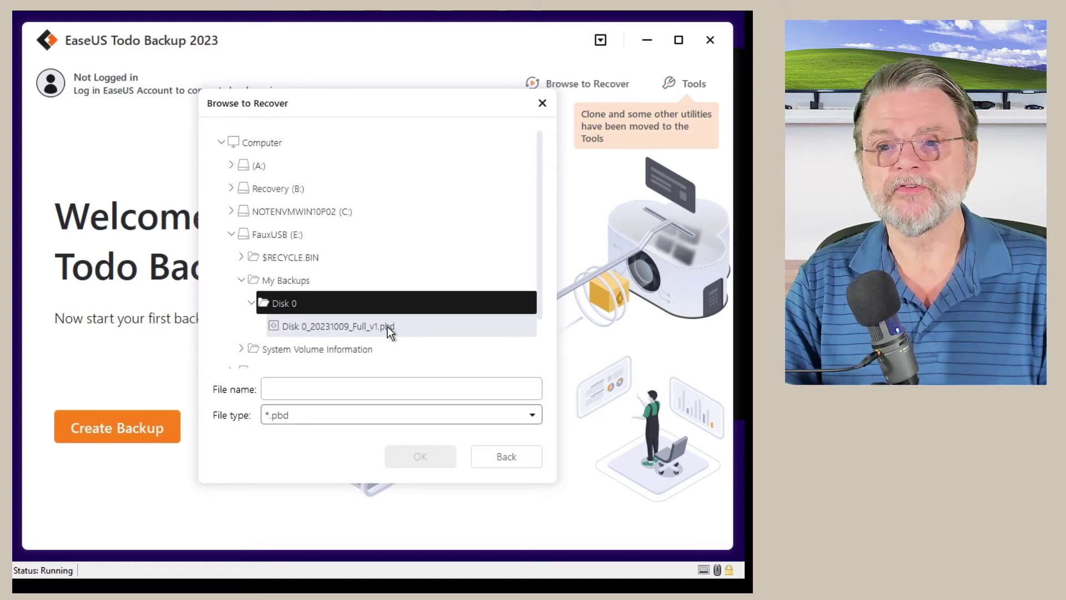
click(388, 326)
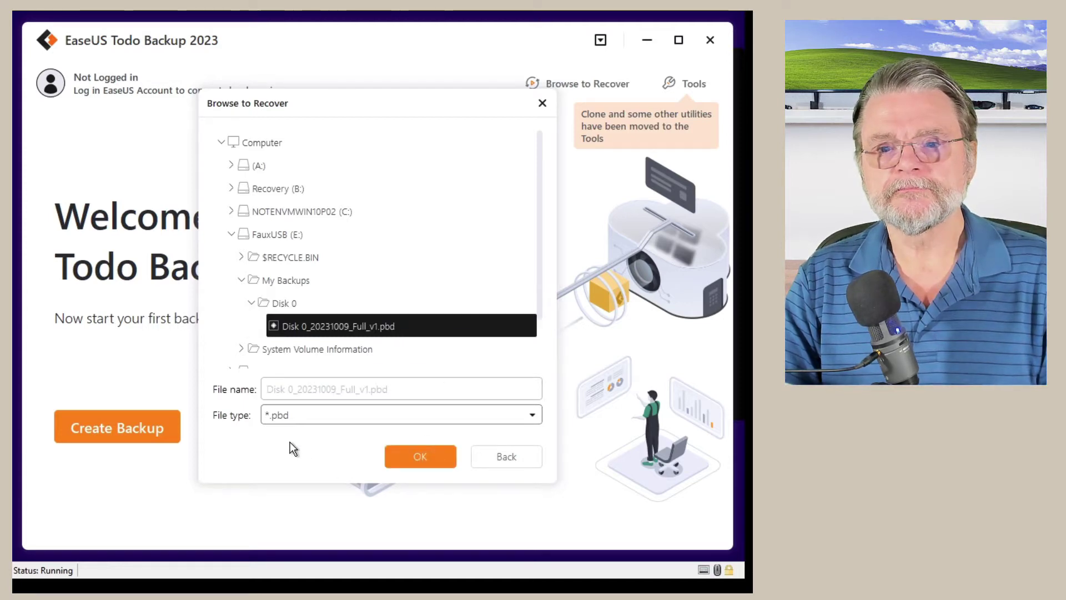
- Confirm the backup image, tick all of Hard disk 0, and advance to the destination page
click(419, 456)
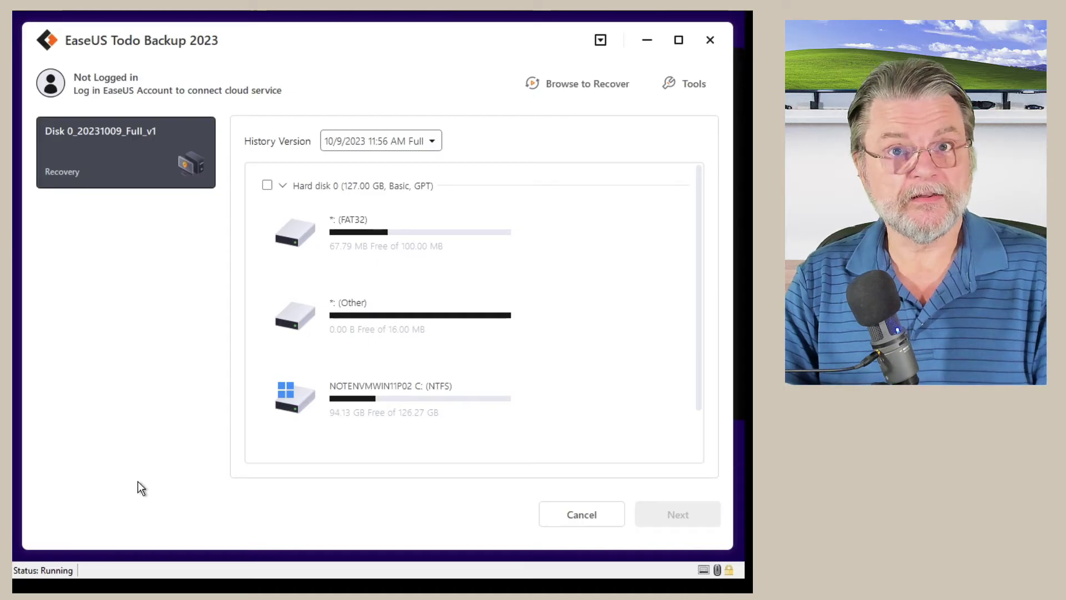
click(266, 185)
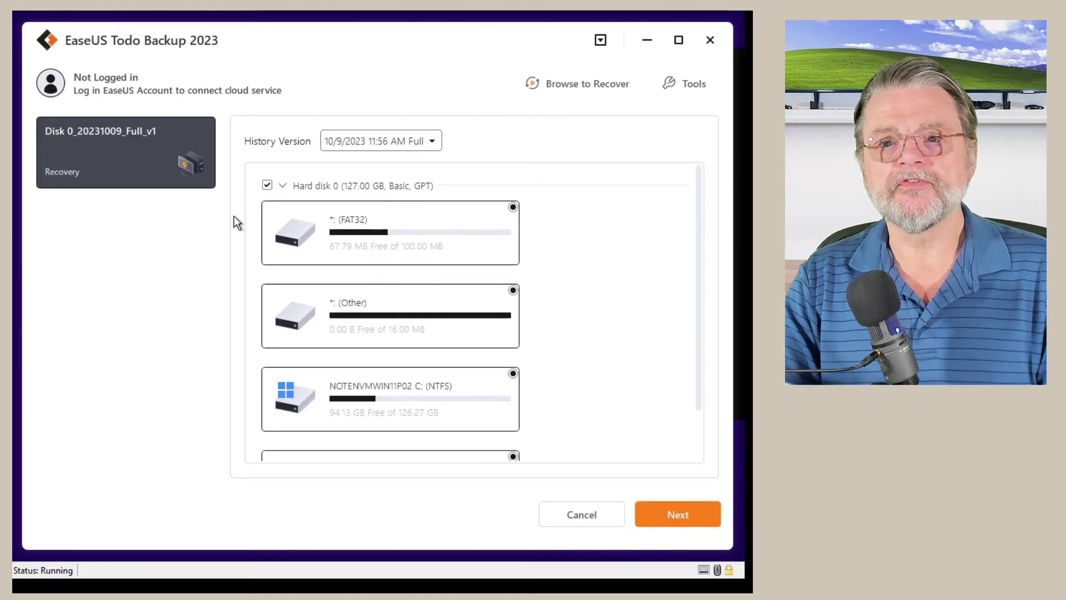
click(658, 514)
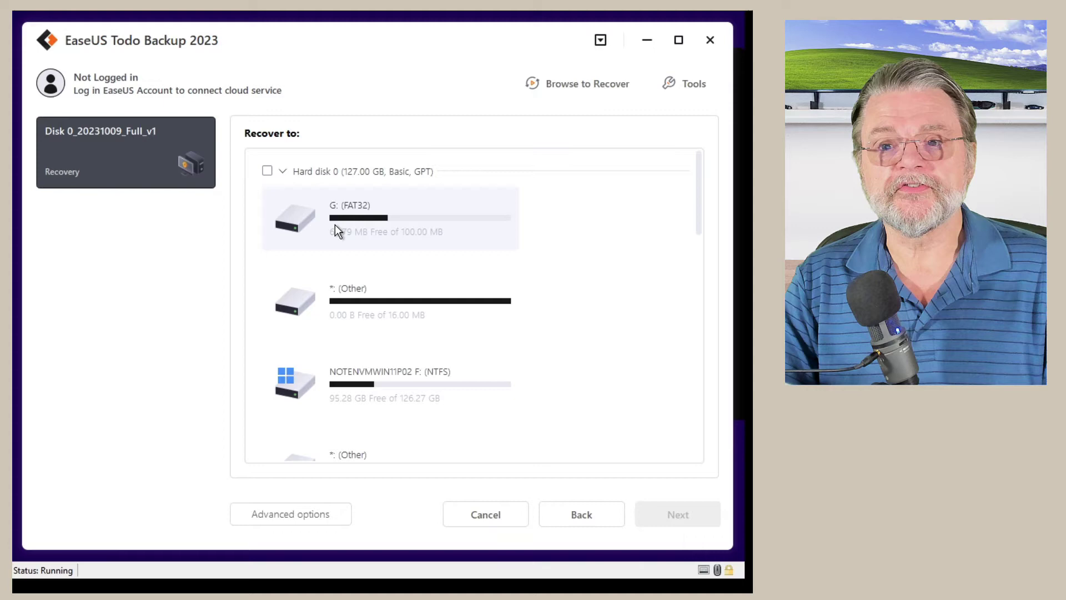
scroll(441, 381, down, 1)
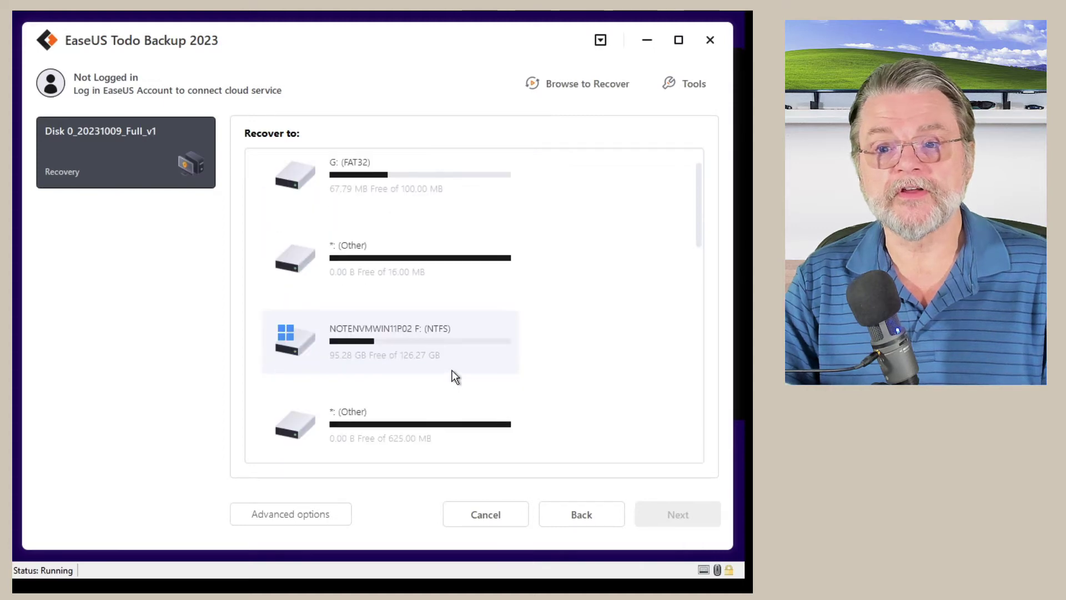
scroll(442, 399, down, 1)
scroll(417, 384, down, 1)
scroll(454, 395, down, 1)
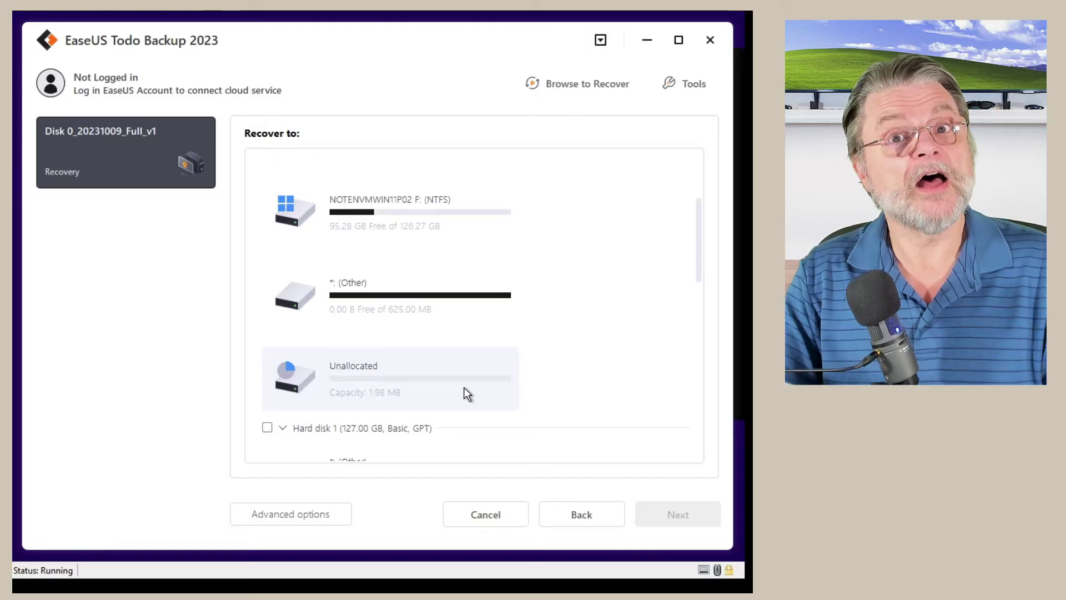
scroll(464, 387, up, 3)
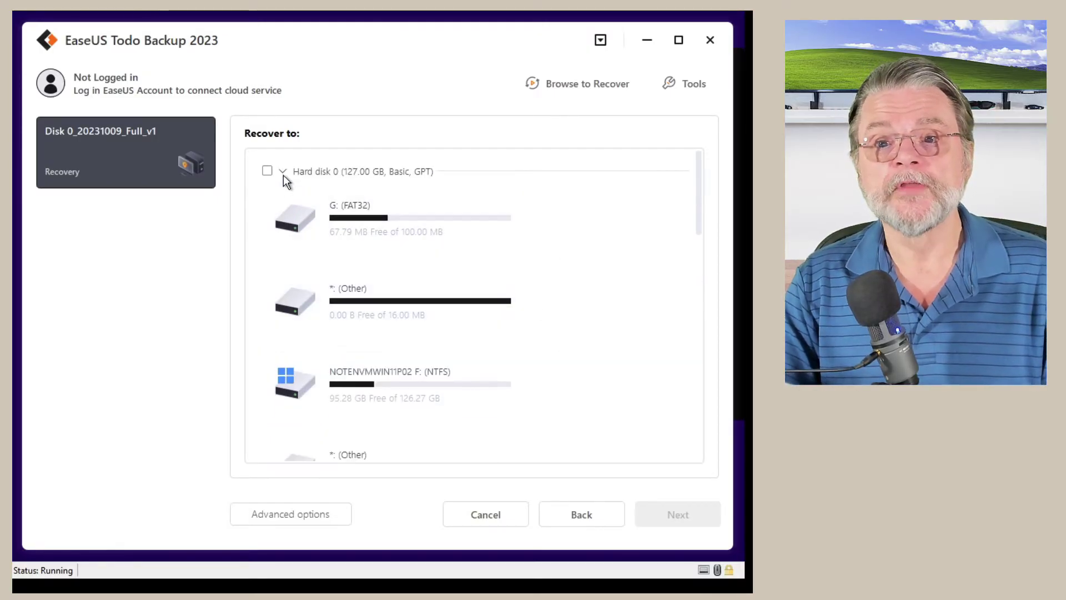
- Collapse Hard disk 0 and Hard disk 1, then tick Hard disk 2 as the destination
click(283, 172)
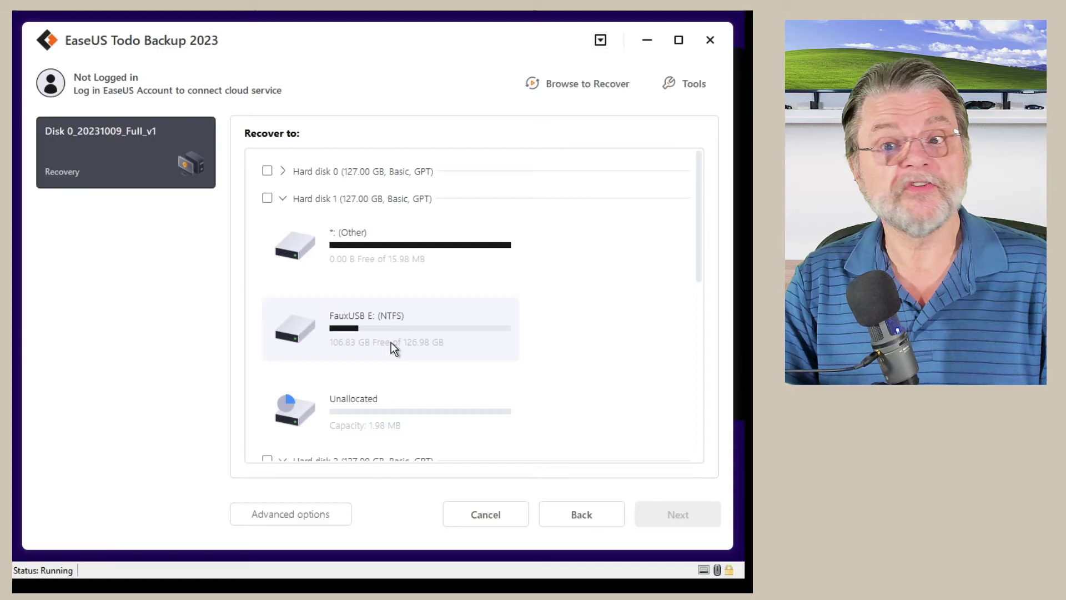
click(283, 197)
scroll(422, 377, down, 1)
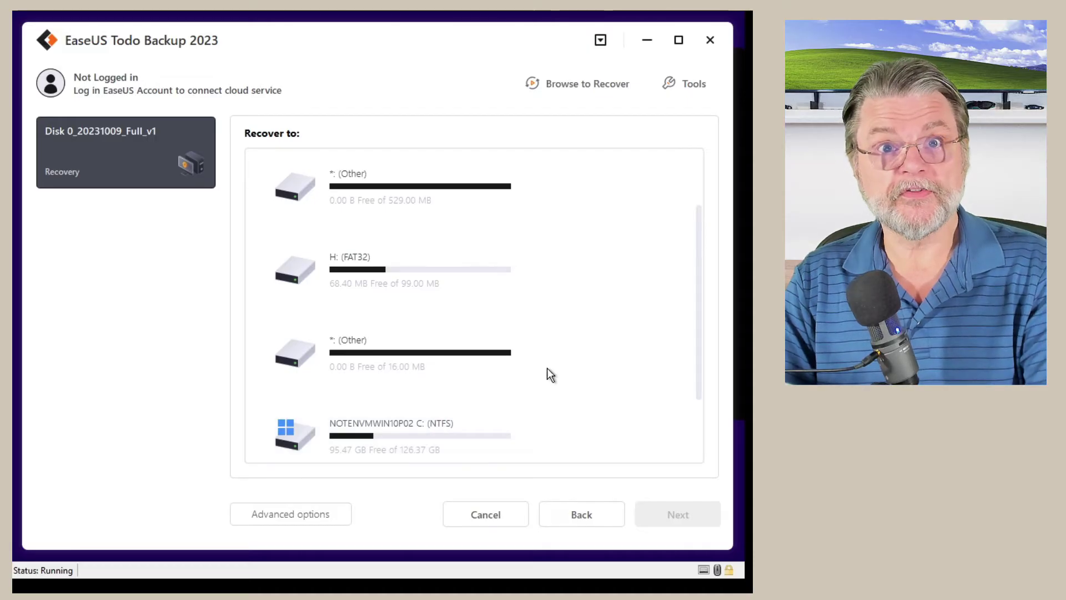
scroll(584, 355, up, 1)
scroll(583, 355, up, 1)
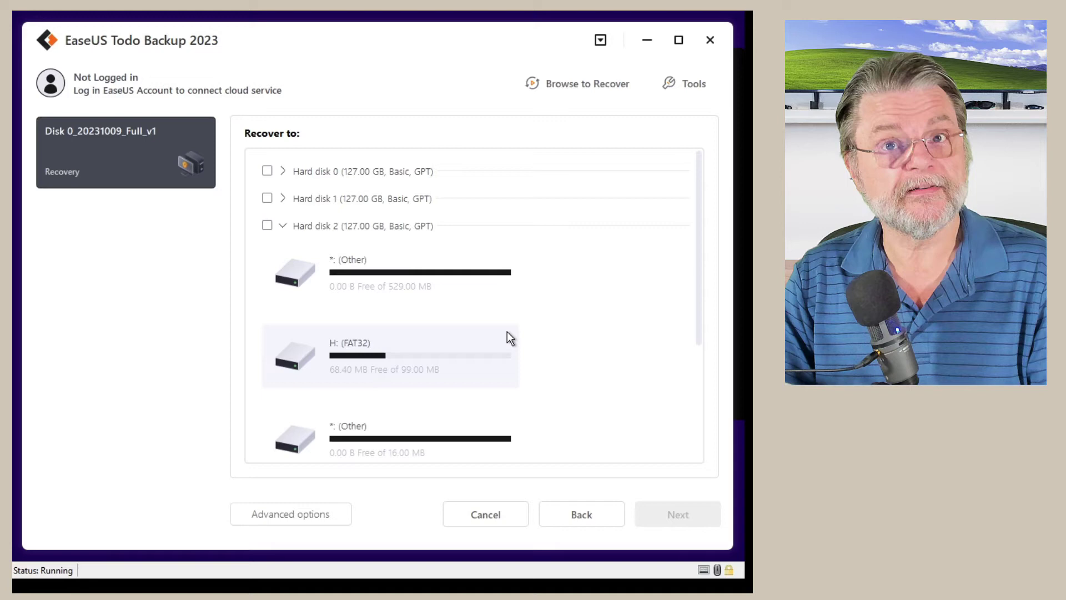
click(268, 226)
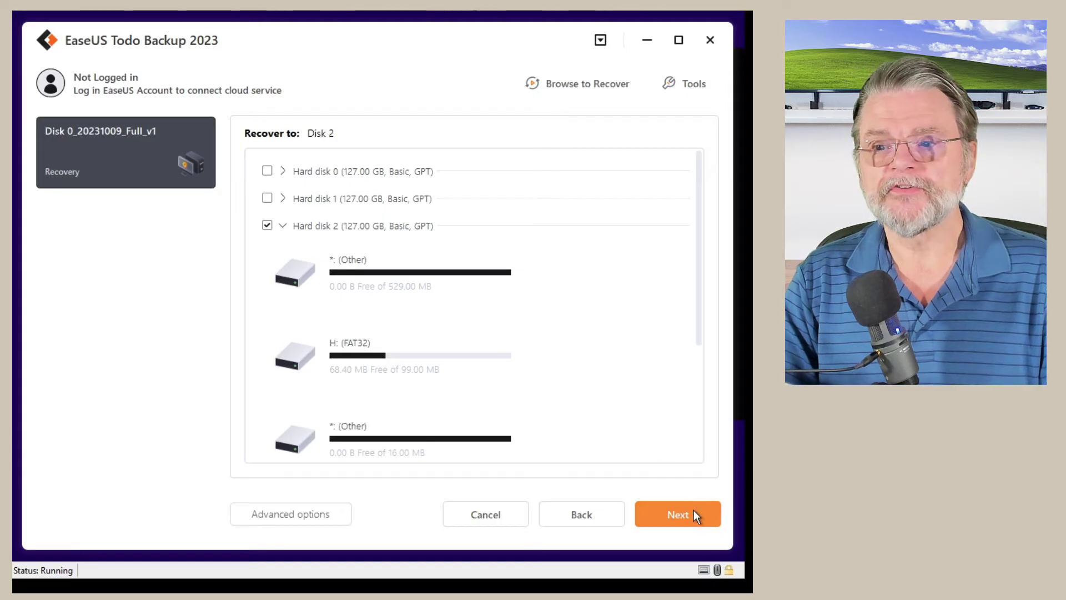
- Continue with Disk 2 and accept the warning about overwriting its system partition
click(676, 515)
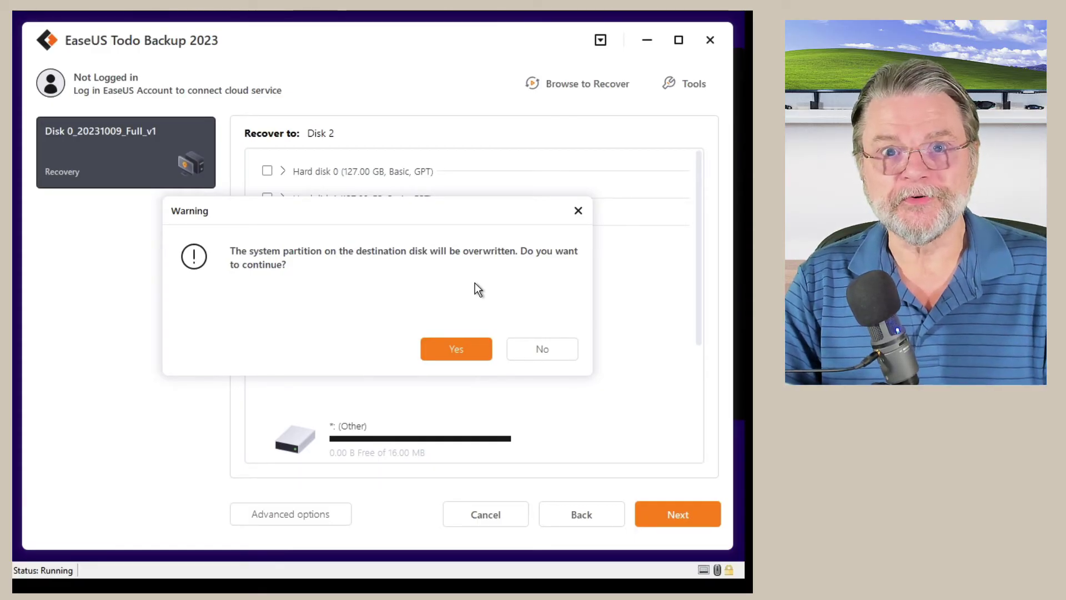
click(456, 350)
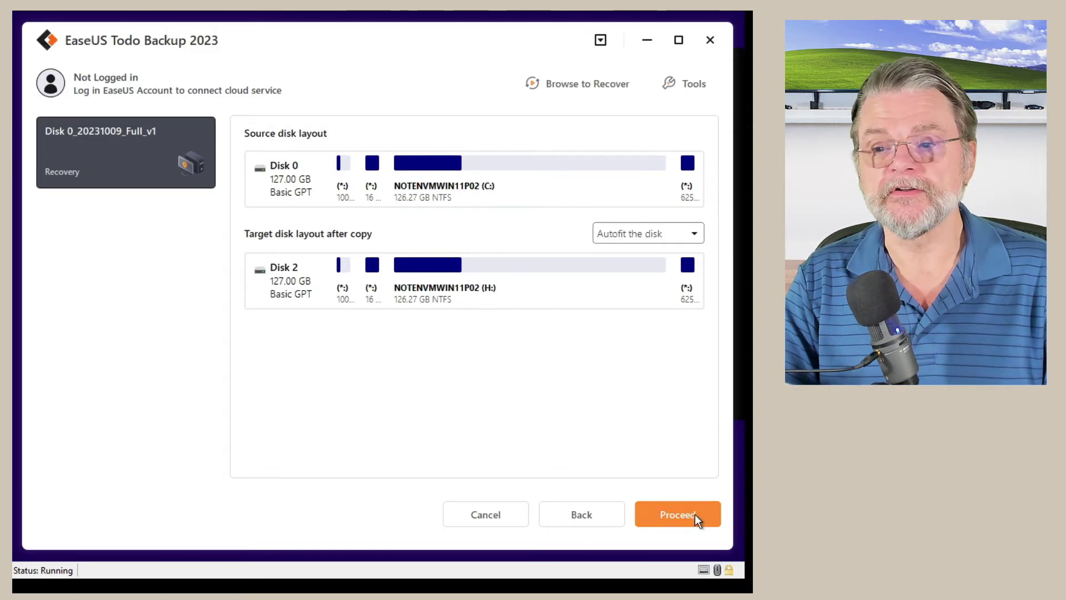
- Start the recovery onto Disk 2 and finish once it completes
click(670, 515)
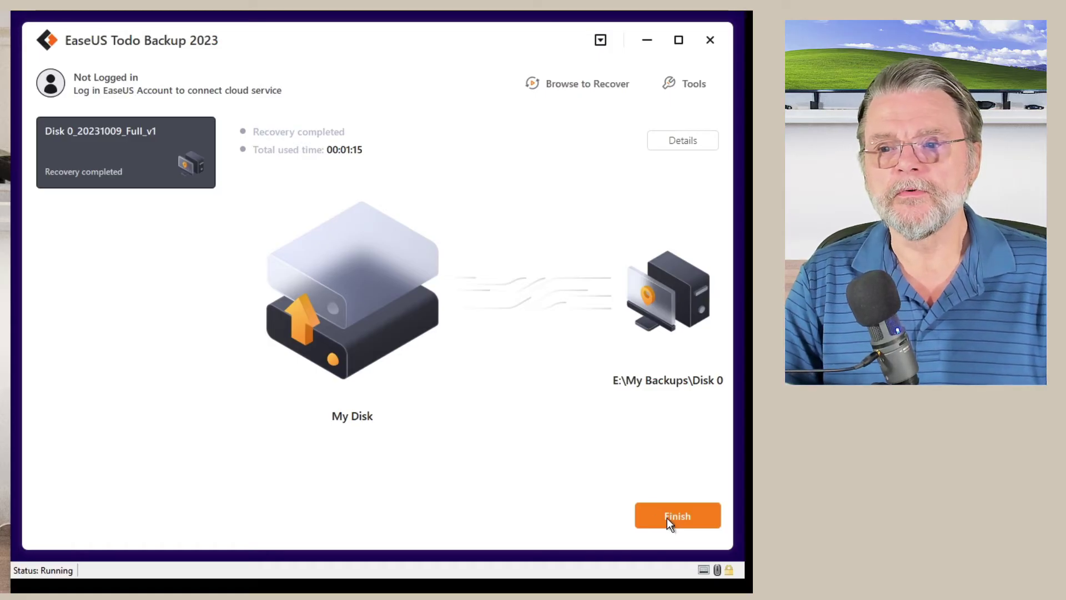
click(666, 517)
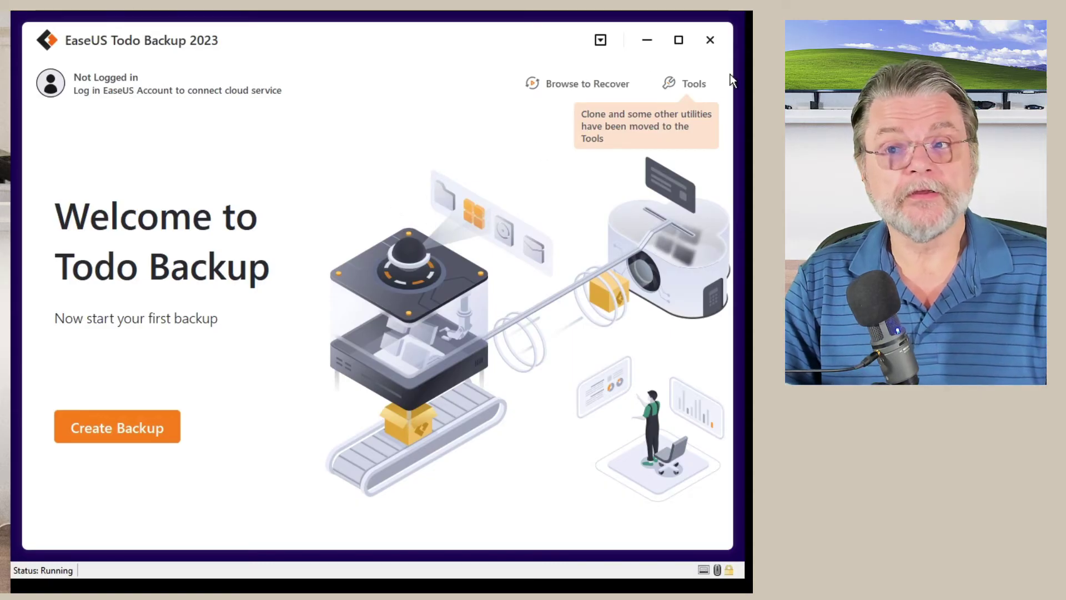
- Close EaseUS Todo Backup so the machine reboots into the restored Windows
click(709, 41)
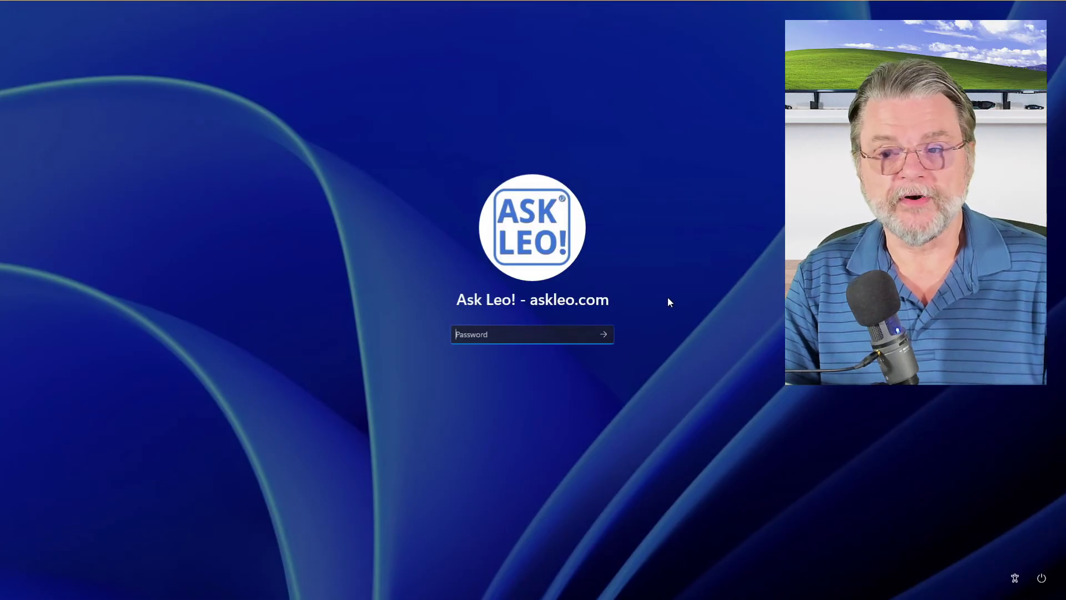
text(**********)
- Submit the password at the Windows 11 sign-in screen
key(Return)
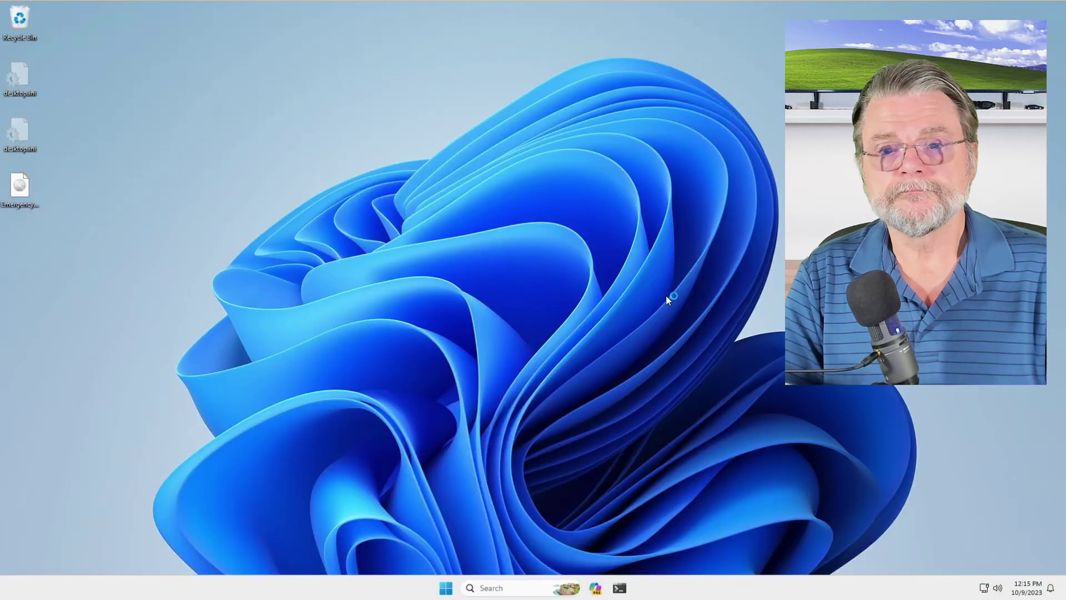